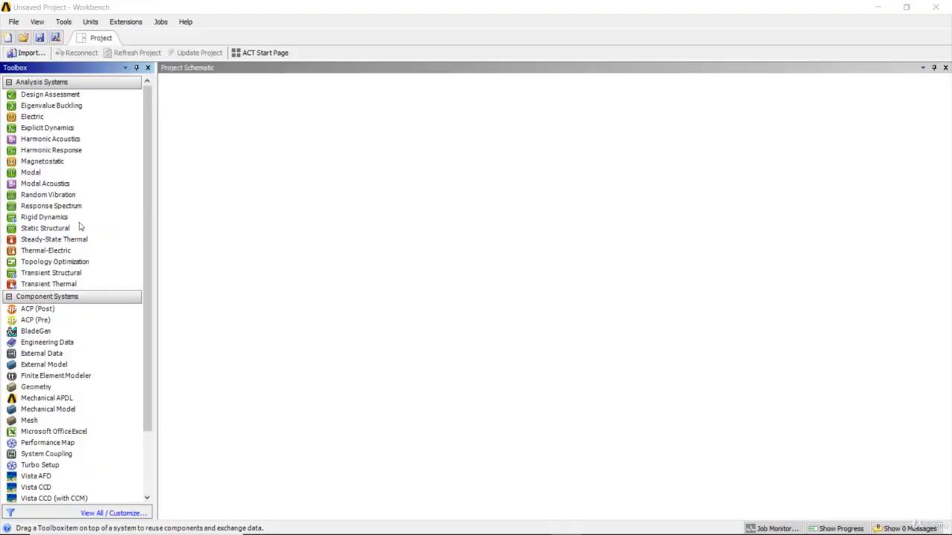
# Add a Static Structural system to the project and create a material named ABS plastic in its engineering data.
pyautogui.moveTo(80, 229); pyautogui.dragTo(268, 141)
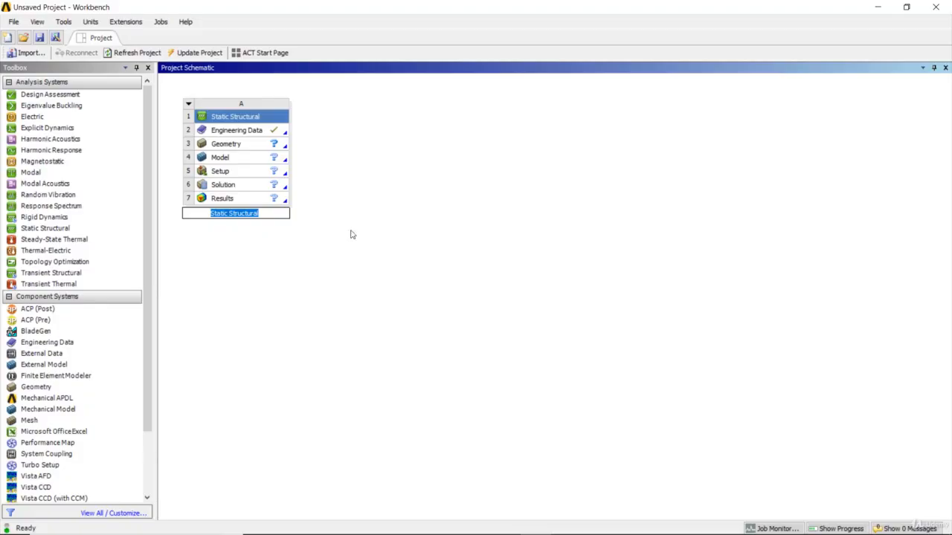
pyautogui.doubleClick(263, 137)
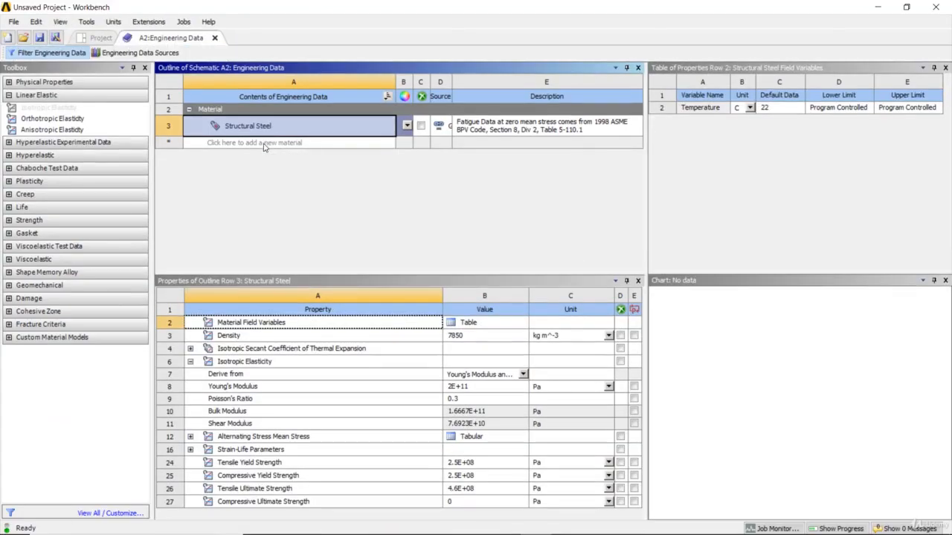
pyautogui.click(263, 143)
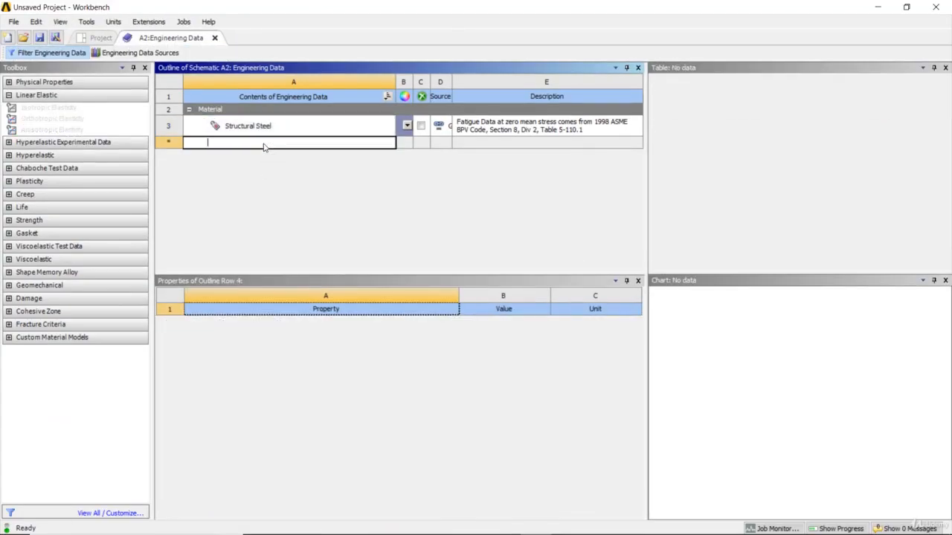
pyautogui.write('ABS')
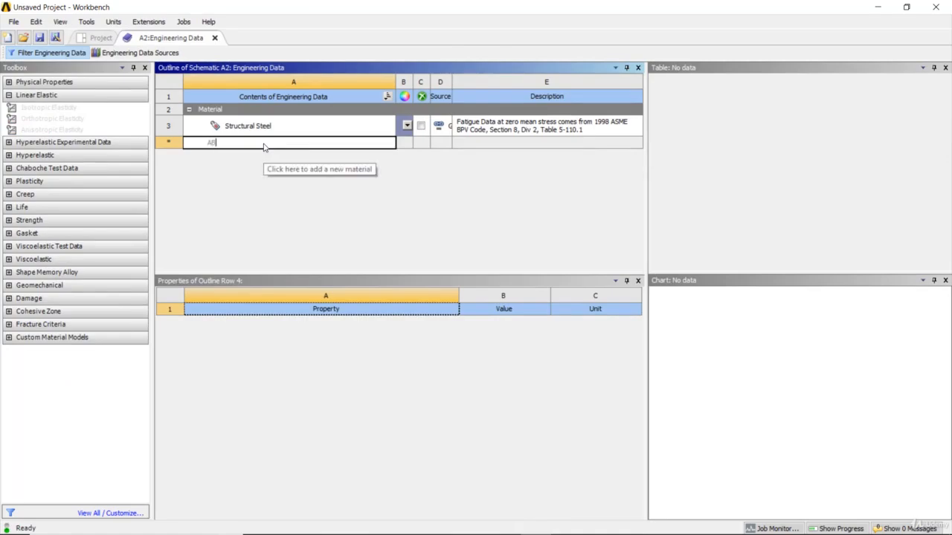
pyautogui.write(' plastic')
pyautogui.press('Return')
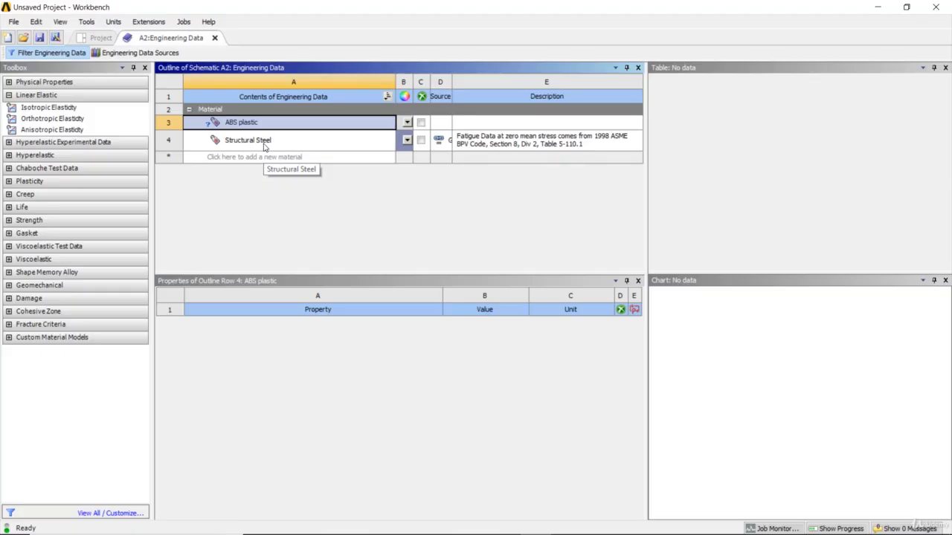
# Give ABS plastic an Isotropic Elasticity property with Young's Modulus 2.62e9 Pa and Poisson's Ratio 0.34.
pyautogui.click(41, 110)
pyautogui.moveTo(41, 110); pyautogui.dragTo(224, 122)
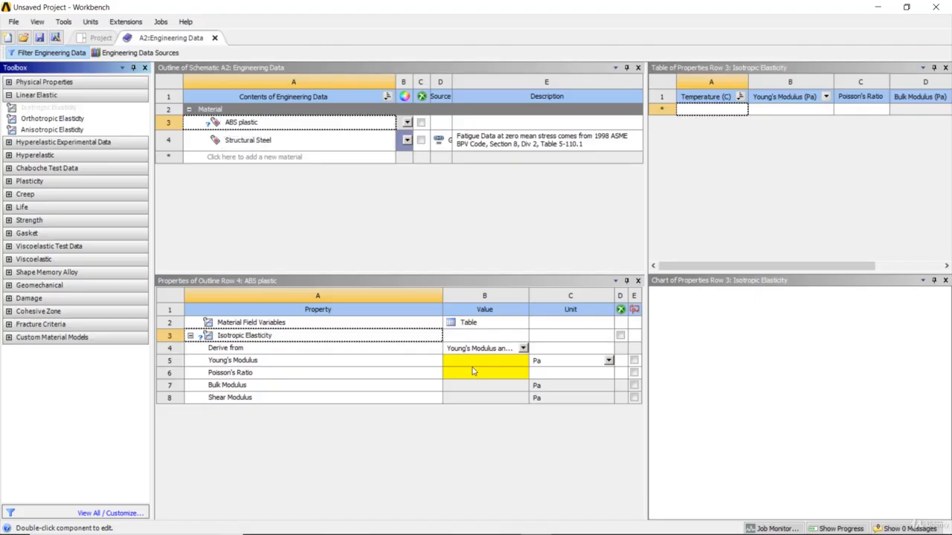
pyautogui.click(475, 364)
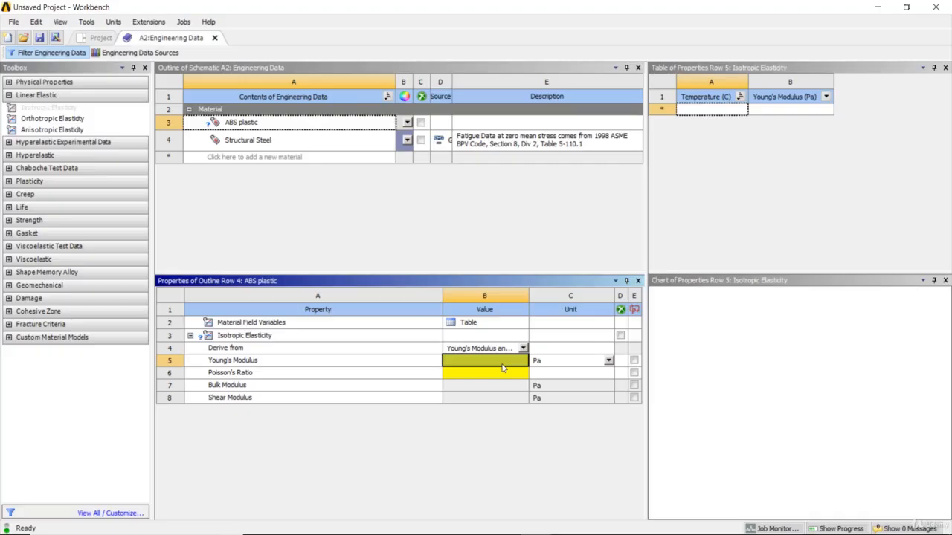
pyautogui.write('2.')
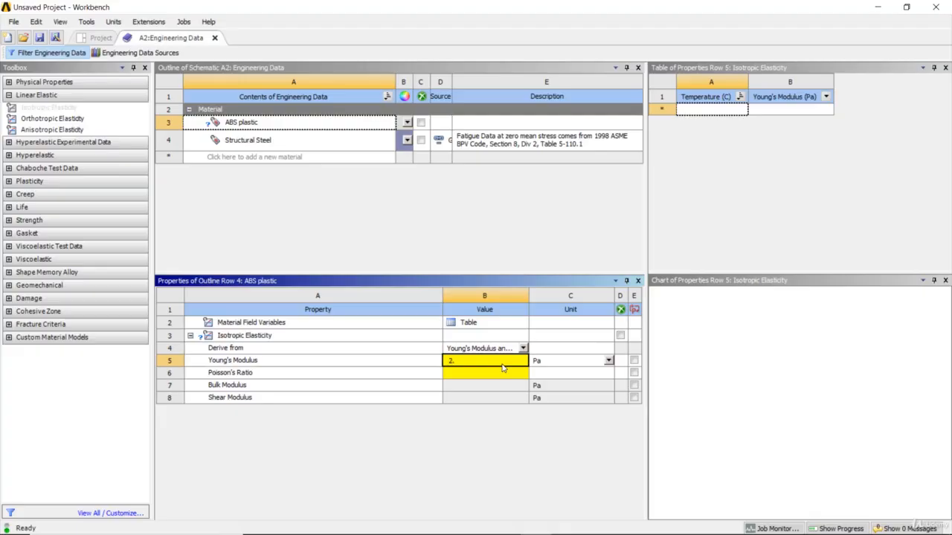
pyautogui.write('62e9')
pyautogui.click(503, 374)
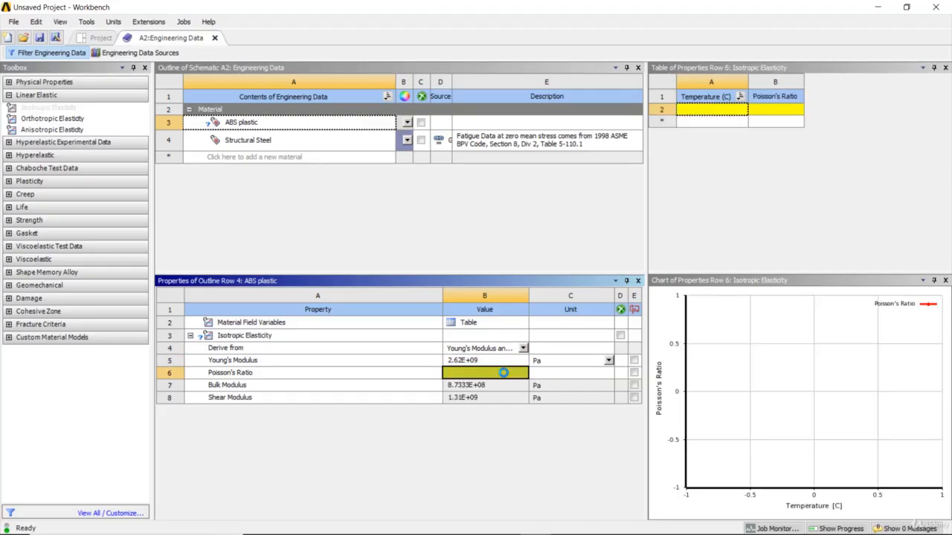
pyautogui.write('0.34')
pyautogui.press('Return')
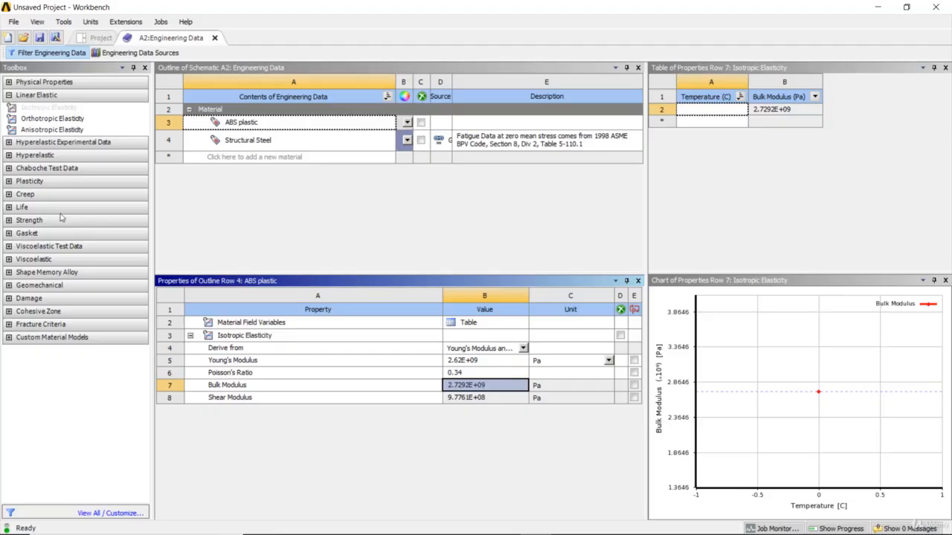
# Add a Tensile Yield Strength of 37 MPa to ABS plastic and close the engineering data.
pyautogui.click(8, 220)
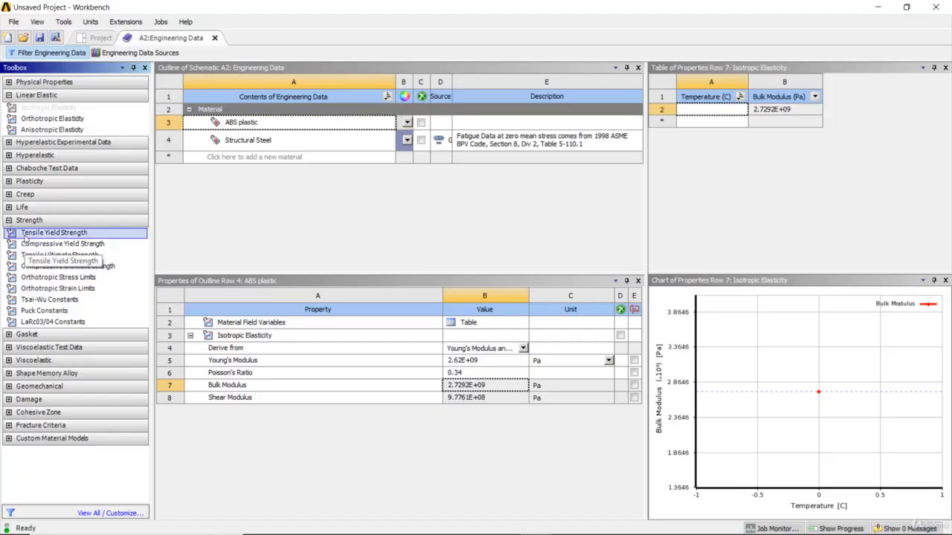
pyautogui.moveTo(24, 238); pyautogui.dragTo(270, 123)
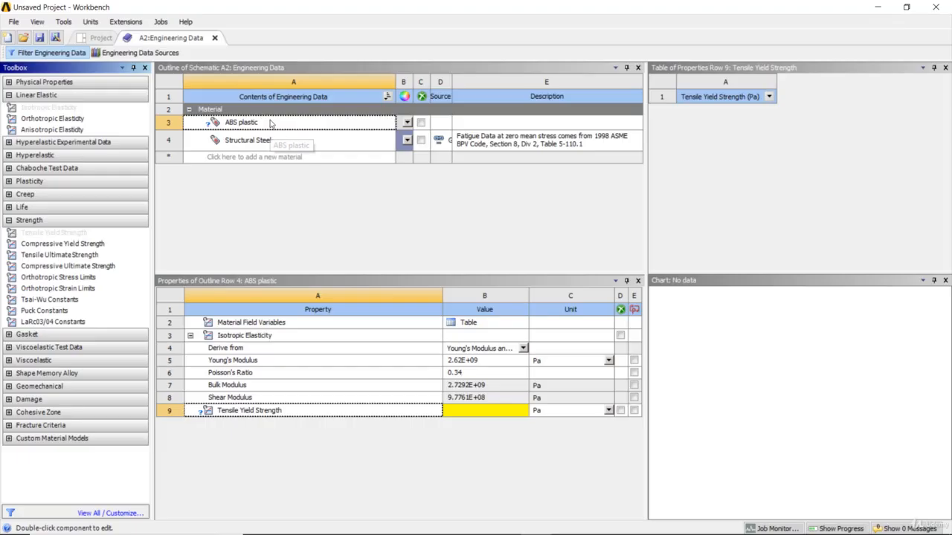
pyautogui.click(608, 411)
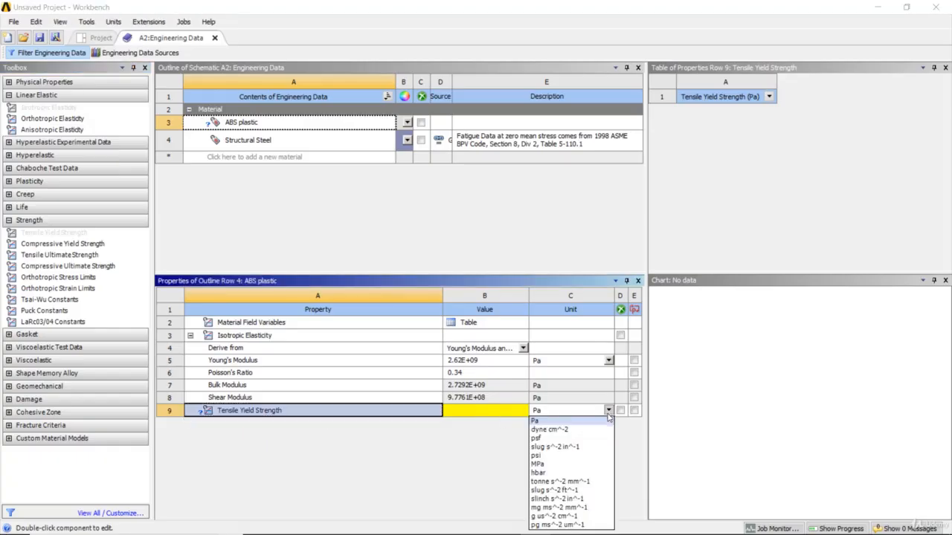
pyautogui.click(600, 467)
pyautogui.click(502, 414)
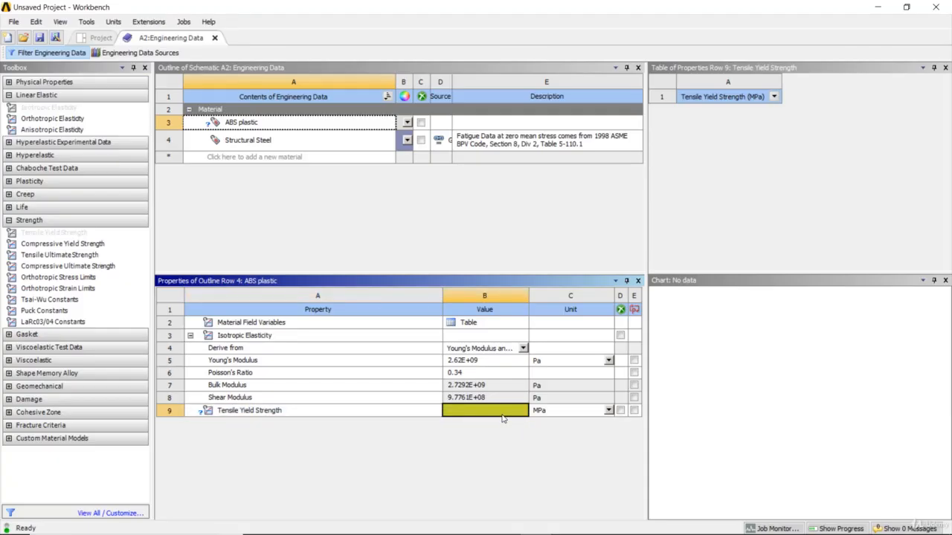
pyautogui.write('37')
pyautogui.press('Return')
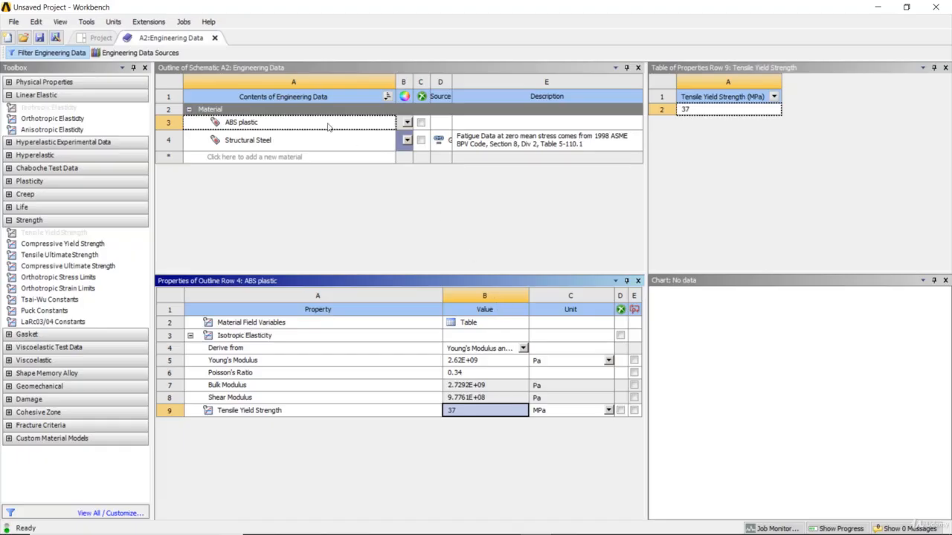
pyautogui.click(215, 38)
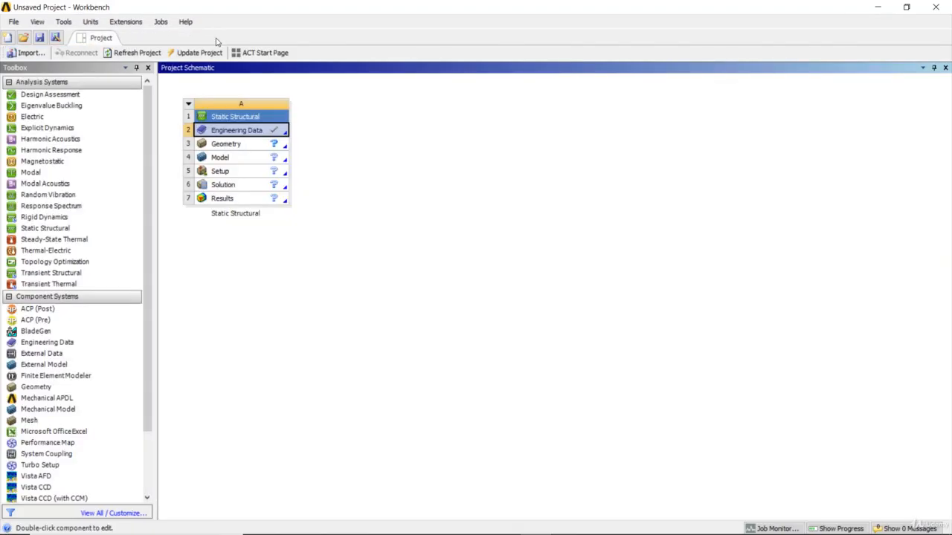
# Import LED TV Support.stp from the Static analysis folder as the geometry of the Static Structural system.
pyautogui.click(230, 145)
pyautogui.rightClick(230, 145)
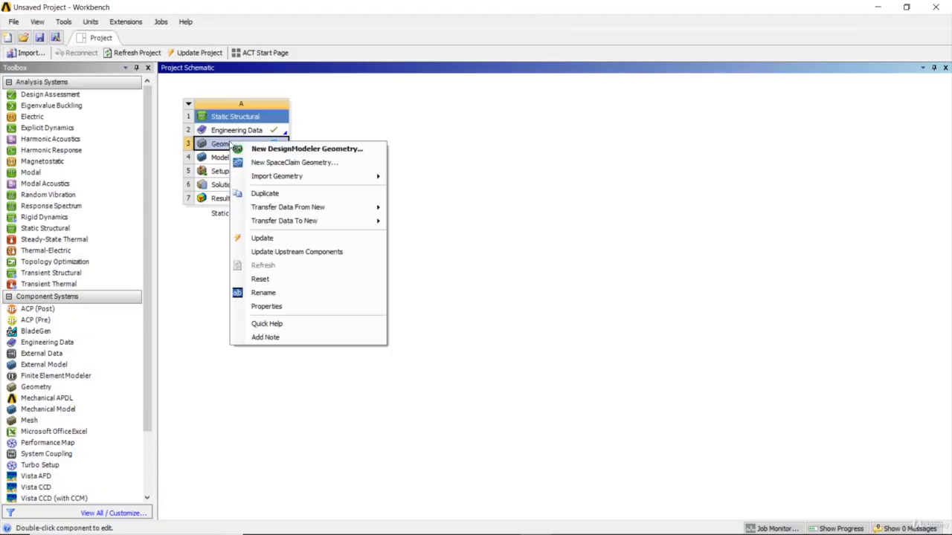
pyautogui.moveTo(256, 177)
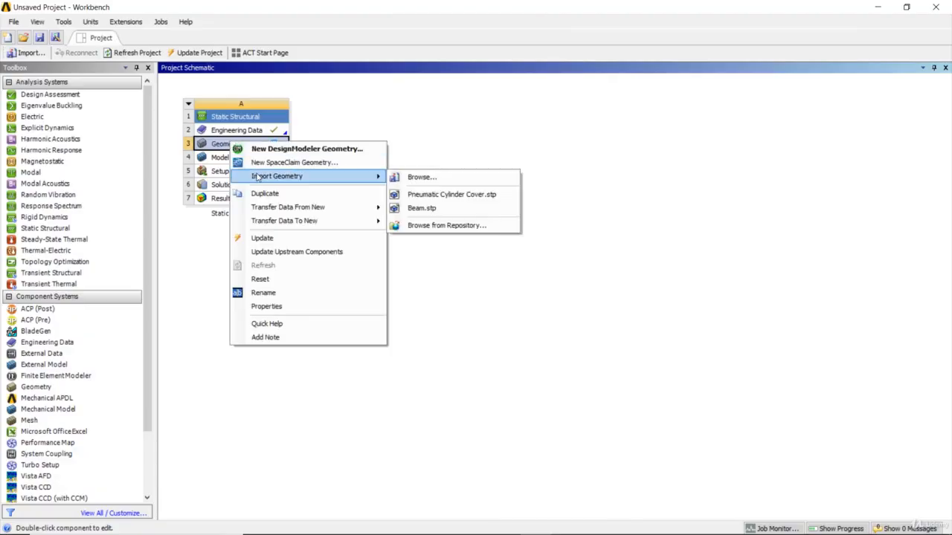
pyautogui.click(413, 177)
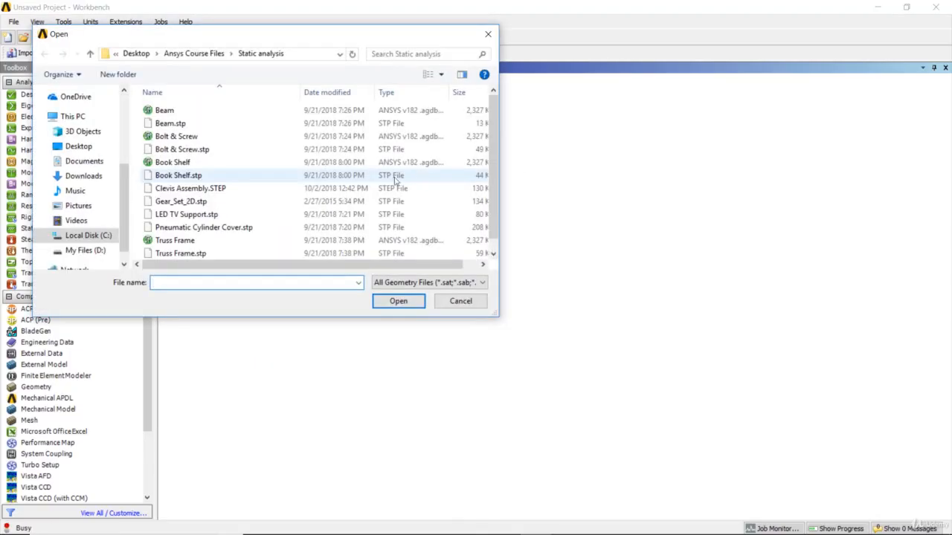
pyautogui.click(345, 214)
pyautogui.click(398, 300)
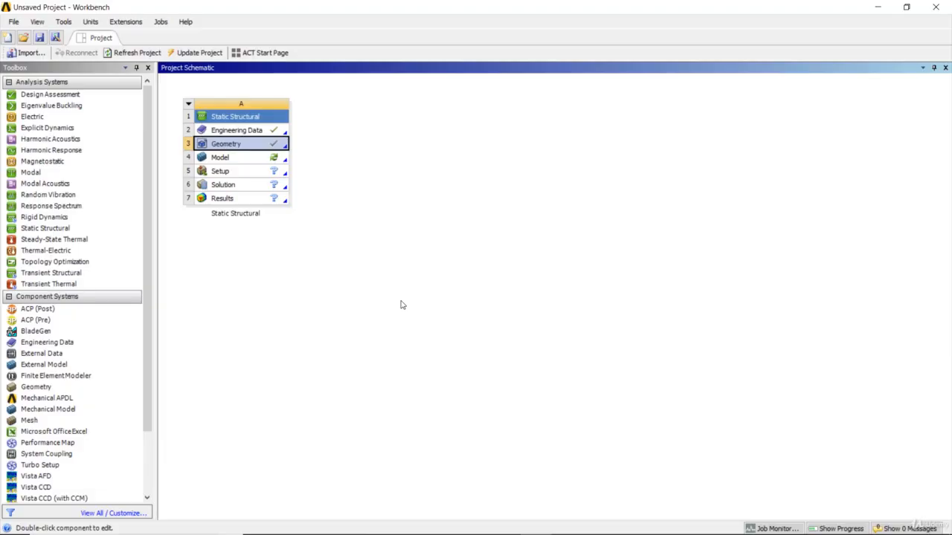
# Open the system's model in Mechanical and check the active unit system.
pyautogui.doubleClick(269, 164)
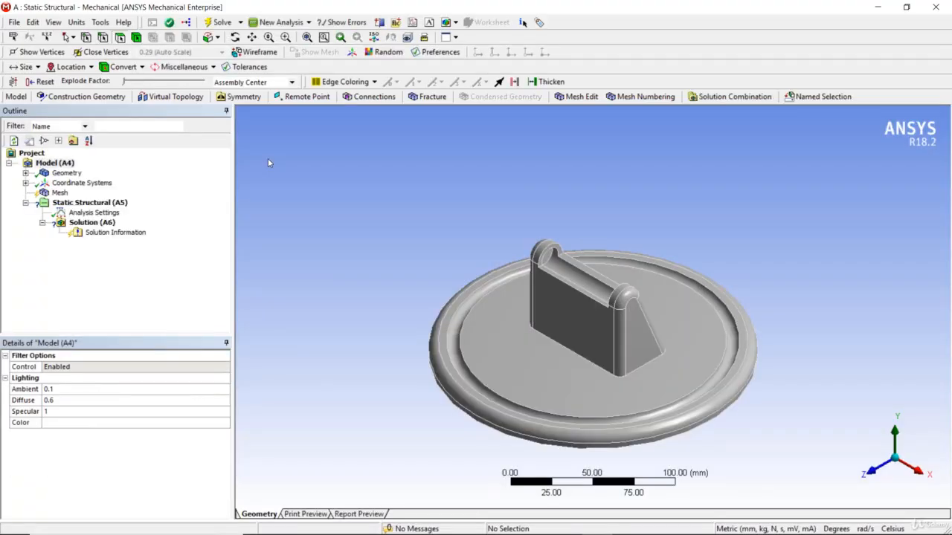
pyautogui.click(74, 22)
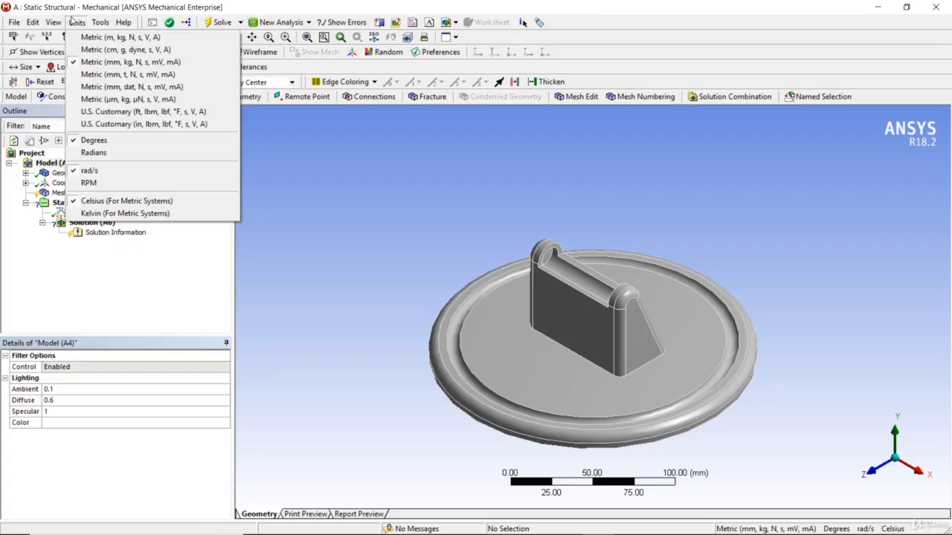
pyautogui.click(337, 161)
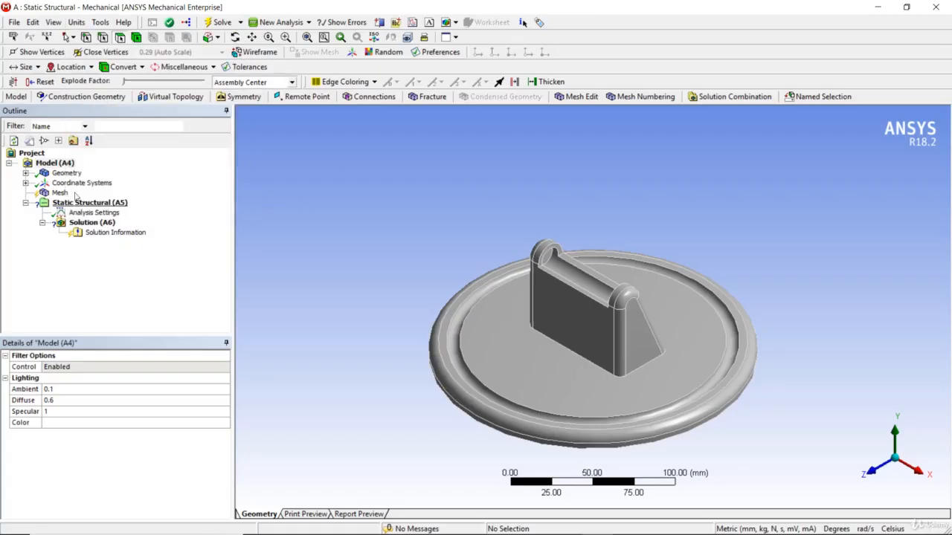
# Assign the ABS plastic material to body 1 of the imported geometry.
pyautogui.click(25, 172)
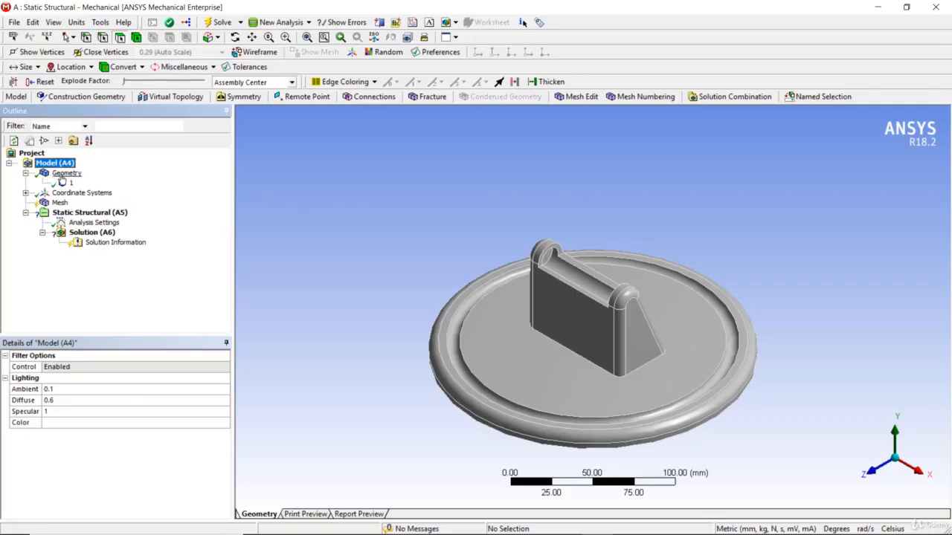
pyautogui.click(64, 174)
pyautogui.click(69, 183)
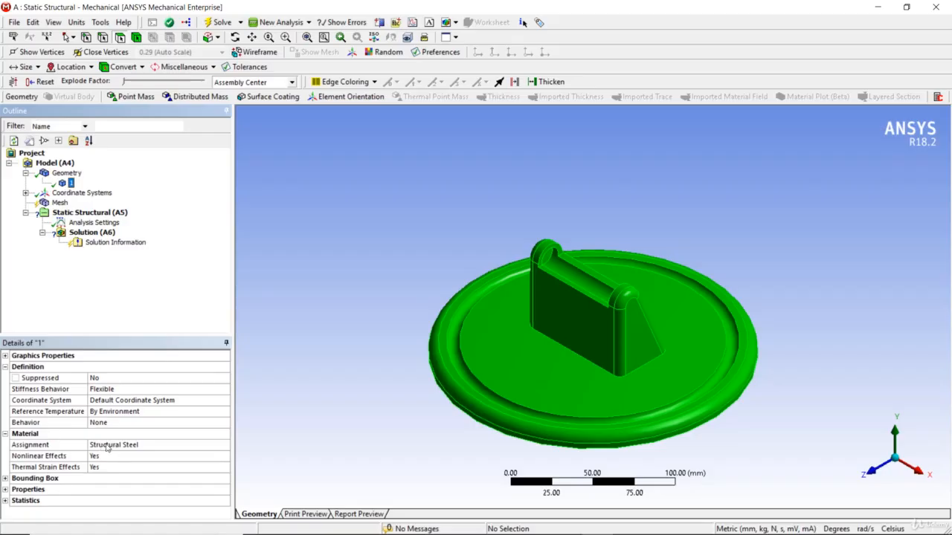
pyautogui.click(224, 446)
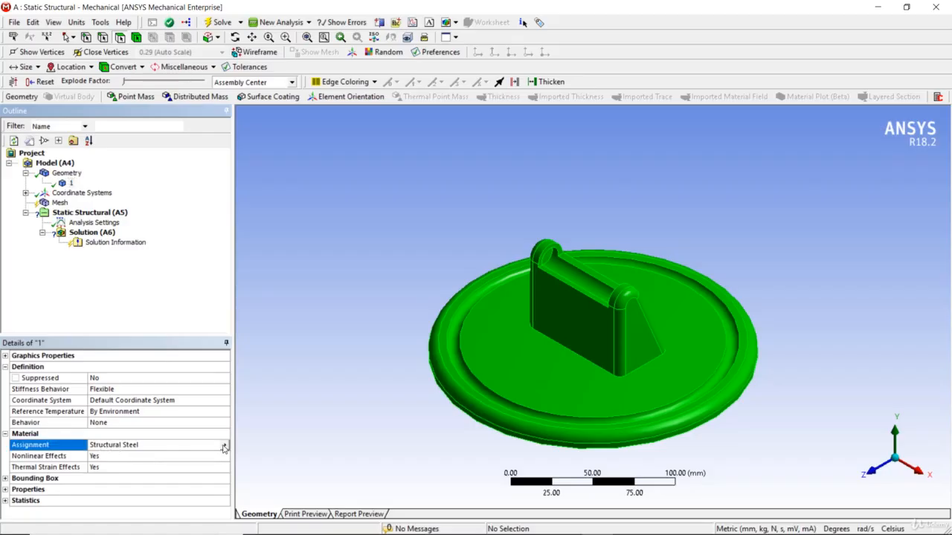
pyautogui.click(256, 498)
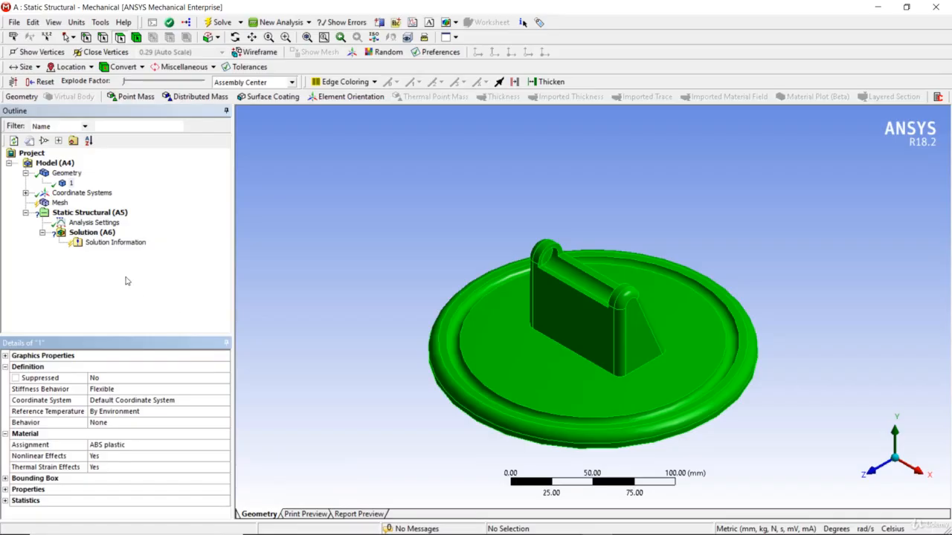
# Generate the mesh of the TV support with the default mesh settings.
pyautogui.rightClick(60, 208)
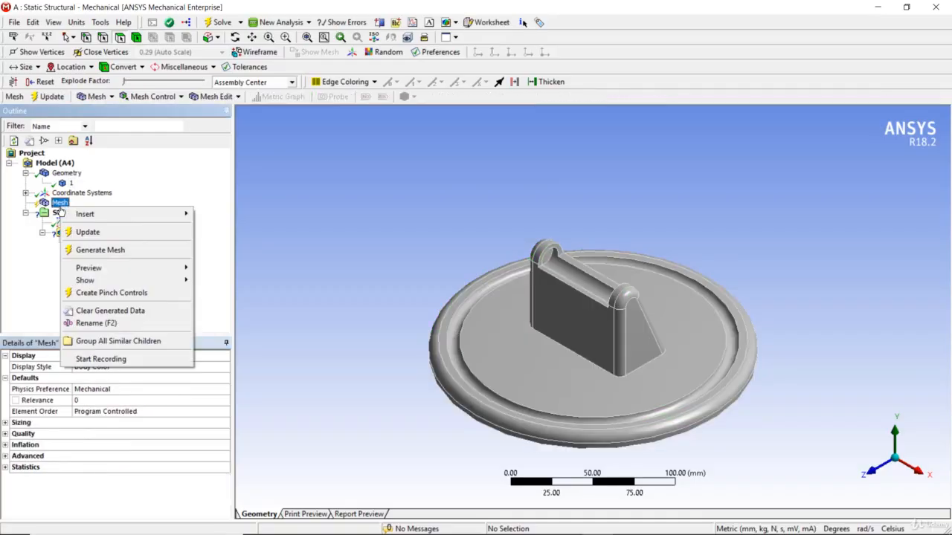
pyautogui.click(90, 250)
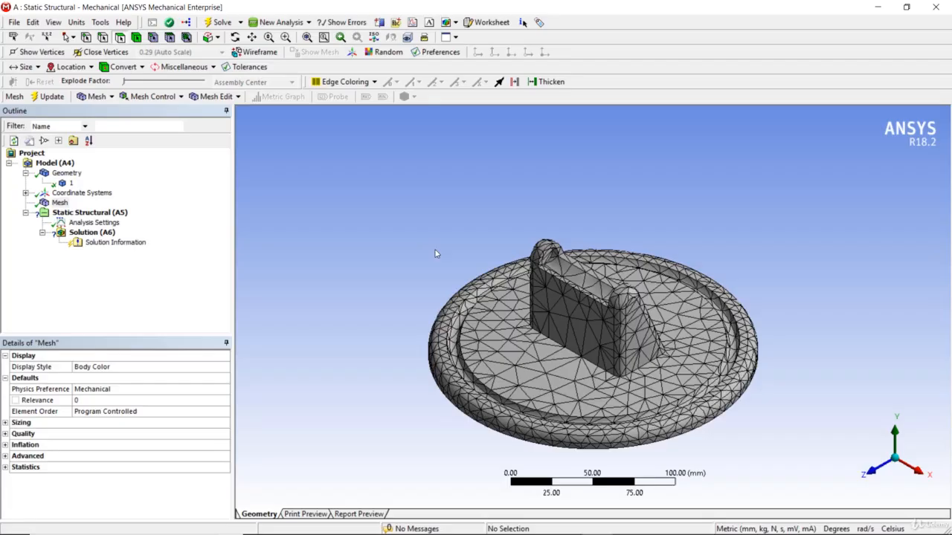
pyautogui.moveTo(438, 253); pyautogui.dragTo(473, 227, button='middle')
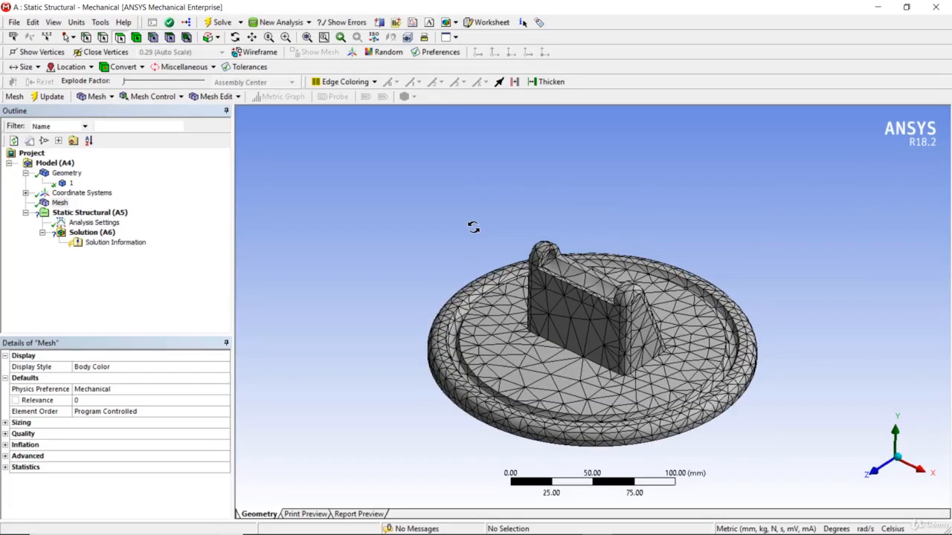